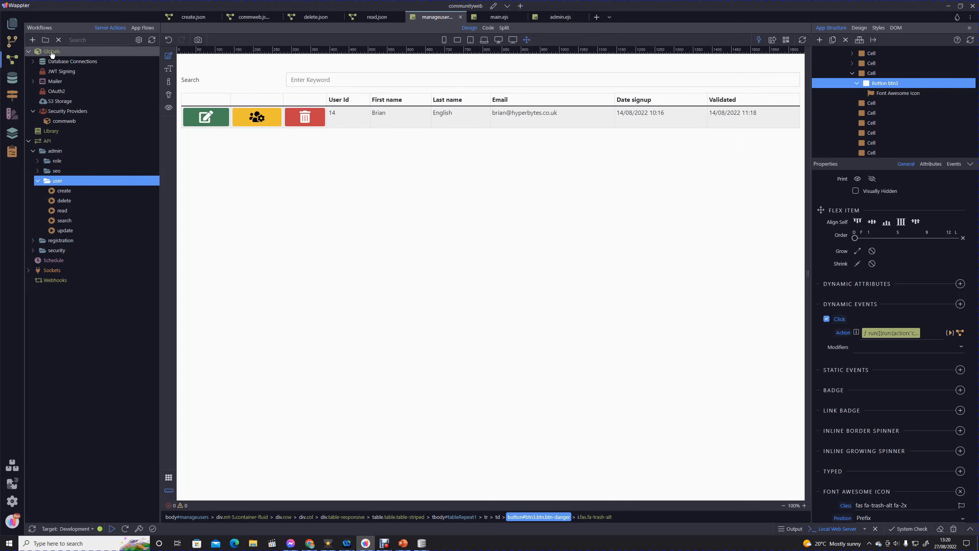
Examine the role condition behind each permission, from Administrator to BuySell, in the commweb security provider's users and permissions settings.
{"action": "left_click", "coordinate": [61, 121]}
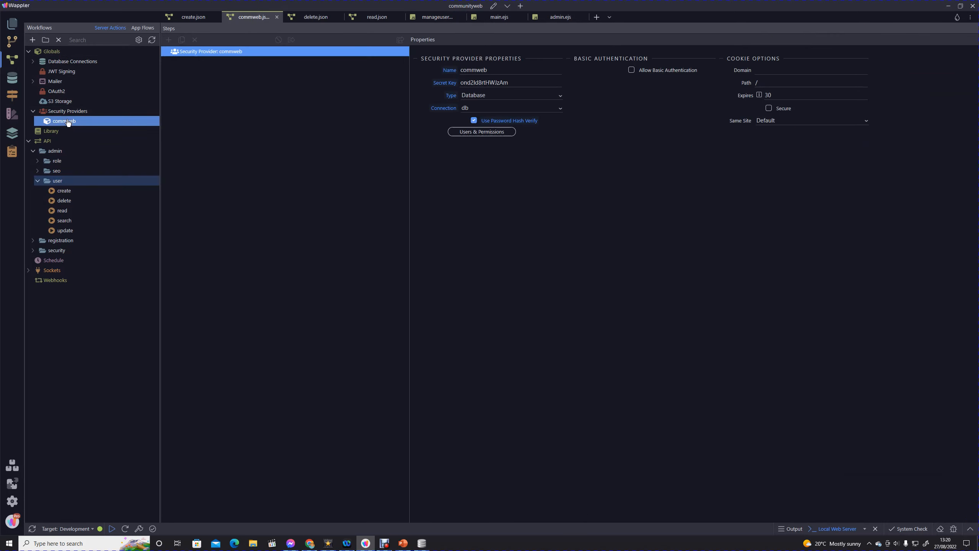
{"action": "left_click", "coordinate": [473, 131]}
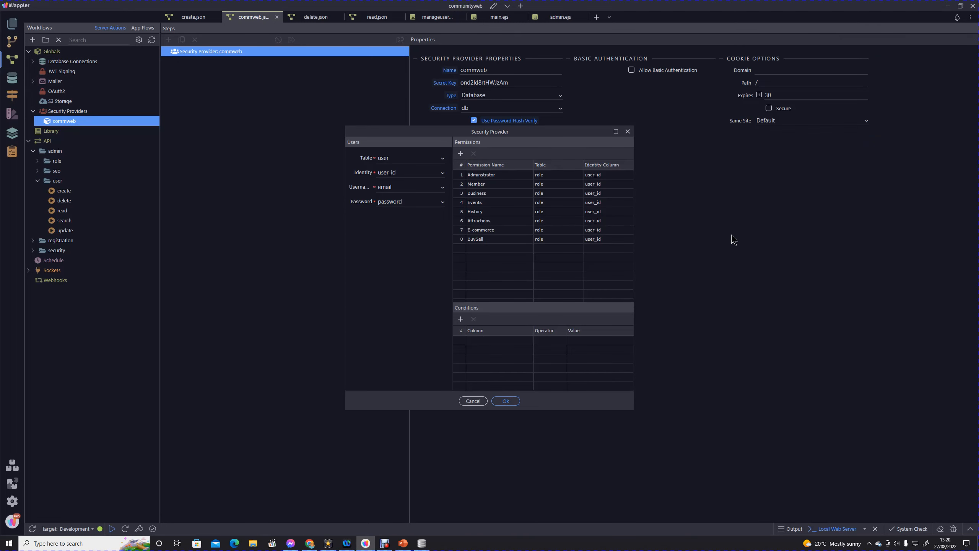
{"action": "left_click", "coordinate": [495, 176]}
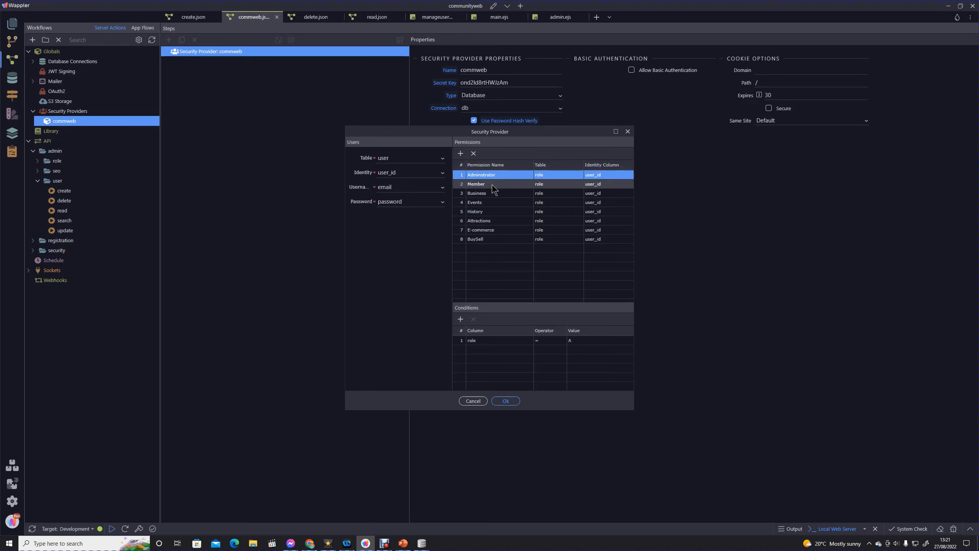
{"action": "left_click", "coordinate": [493, 186]}
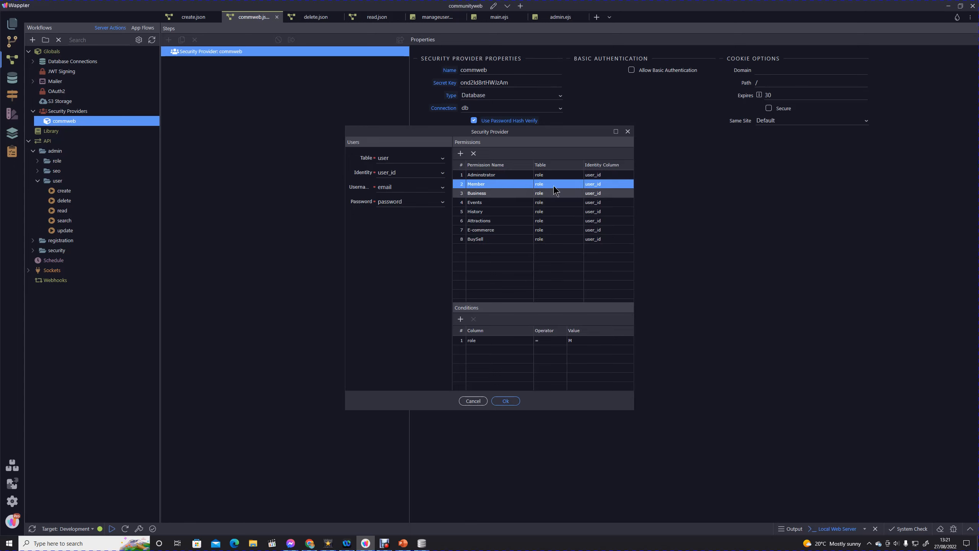
{"action": "left_click", "coordinate": [498, 195]}
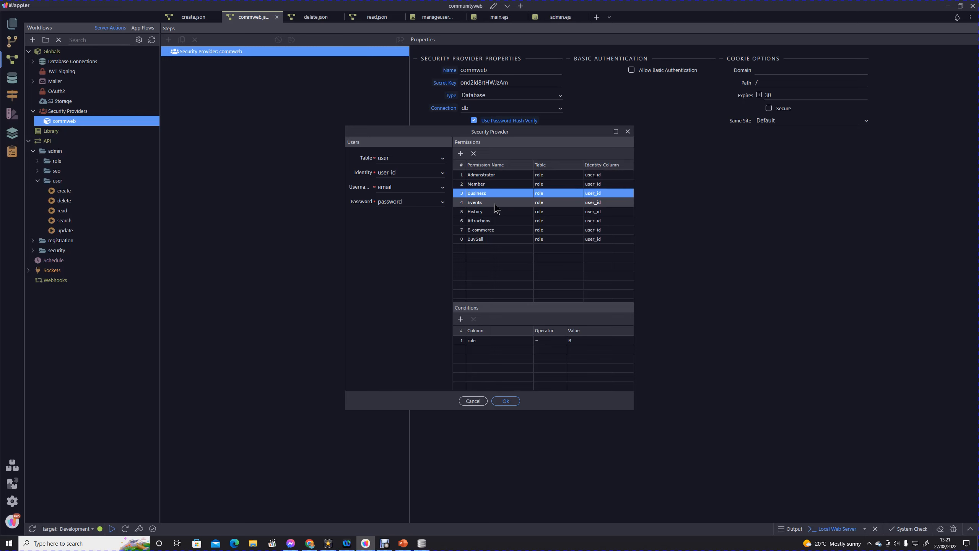
{"action": "left_click", "coordinate": [494, 203]}
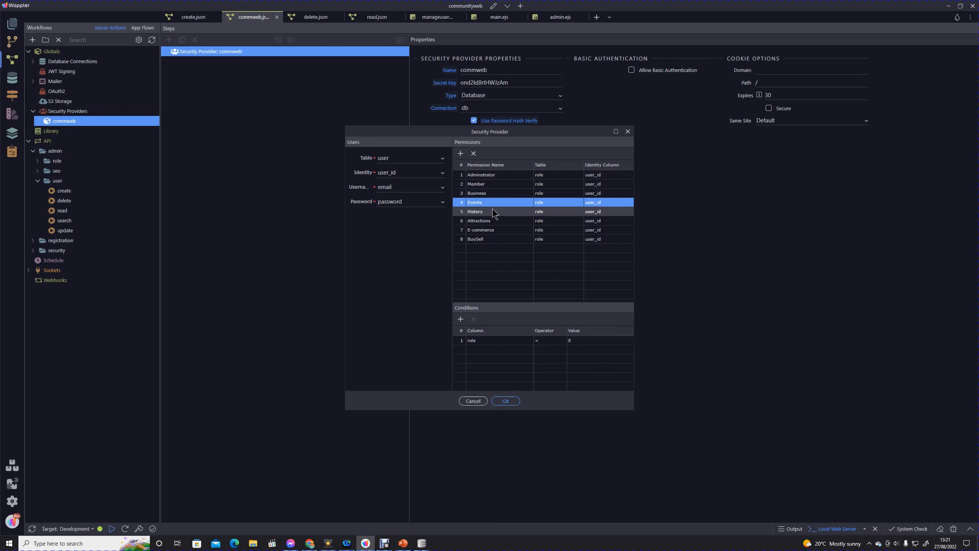
{"action": "left_click", "coordinate": [493, 210]}
{"action": "left_click", "coordinate": [487, 220]}
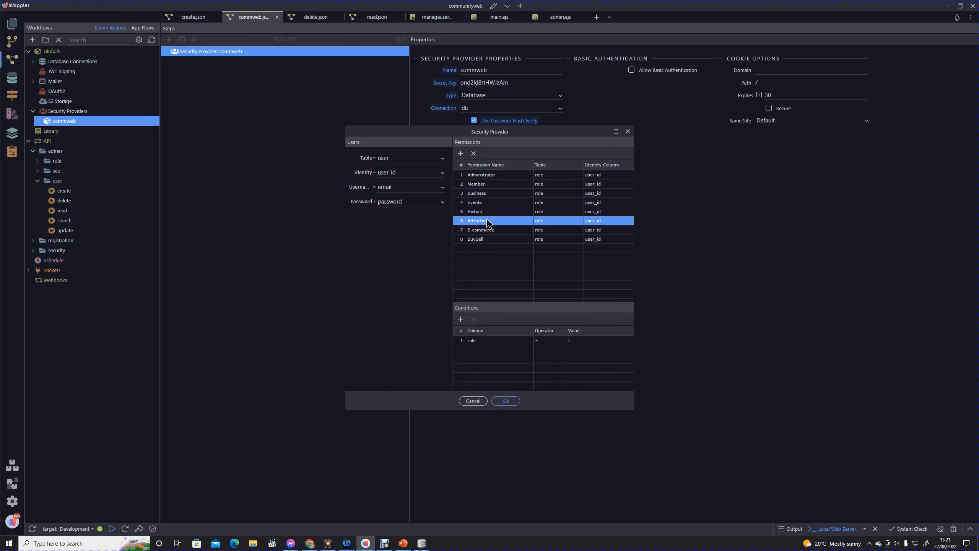
{"action": "left_click", "coordinate": [487, 230]}
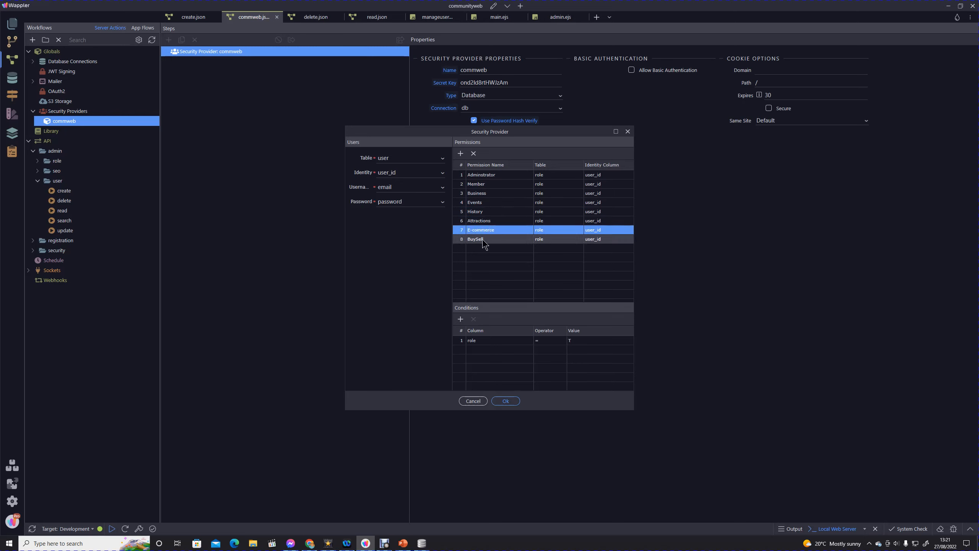
{"action": "left_click", "coordinate": [486, 239]}
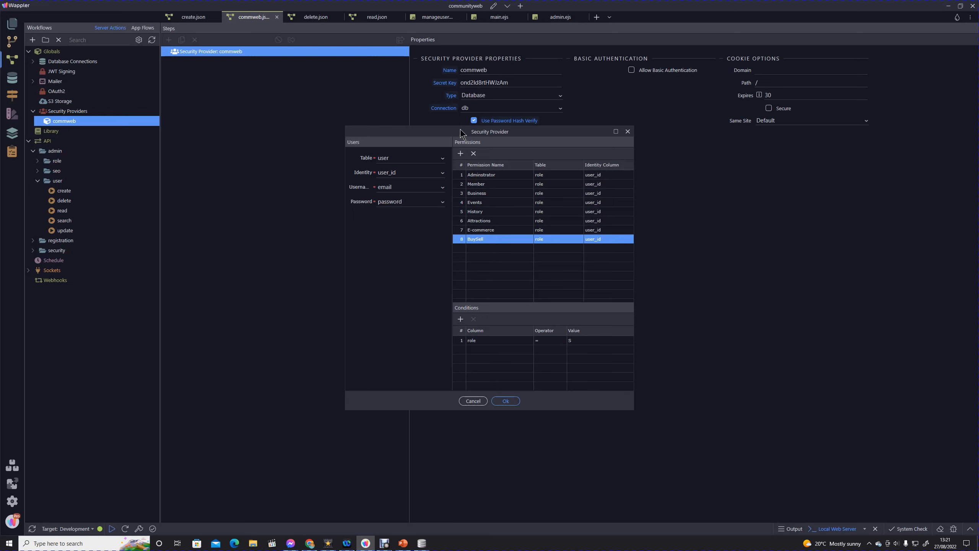
{"action": "left_click_drag", "start_coordinate": [461, 134], "coordinate": [259, 134]}
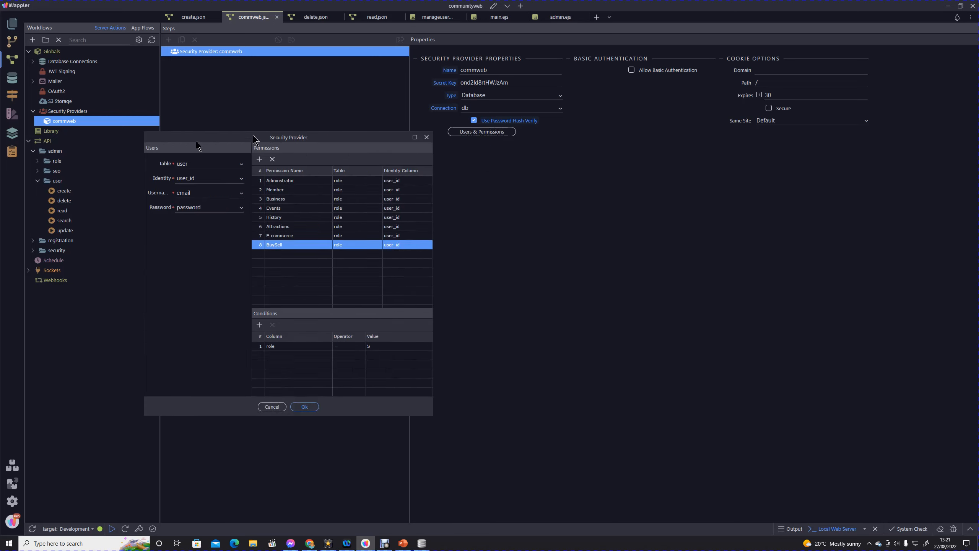
{"action": "key", "text": "Escape"}
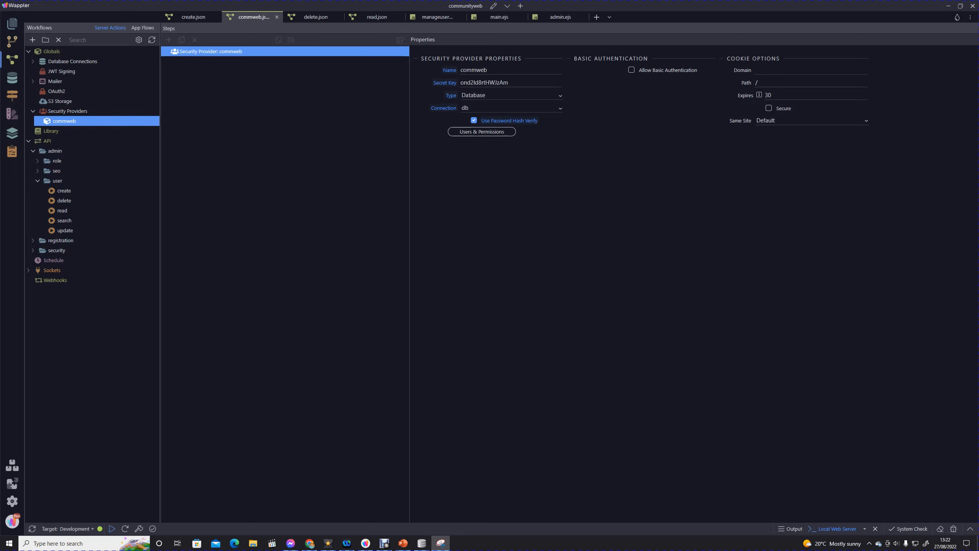
{"action": "left_click", "coordinate": [482, 132]}
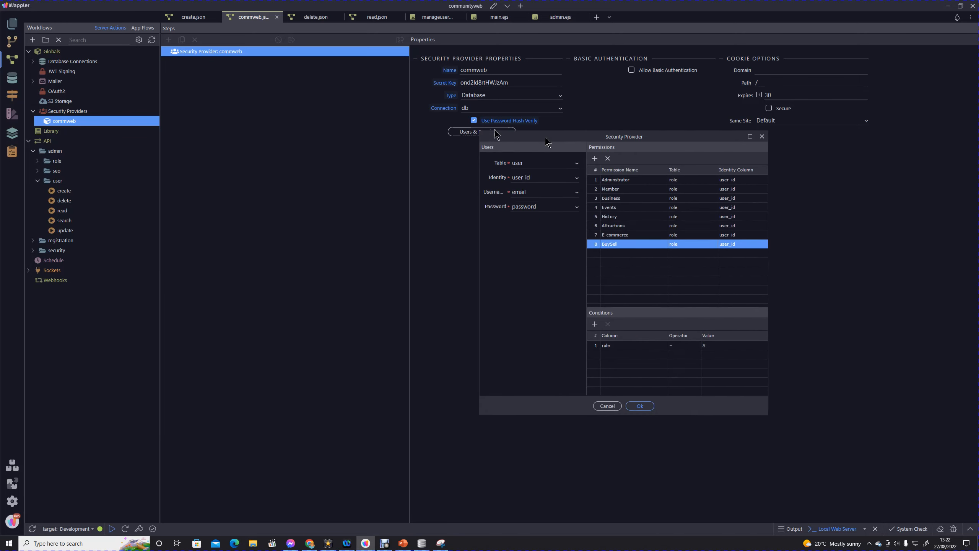
{"action": "left_click_drag", "start_coordinate": [602, 176], "coordinate": [603, 170]}
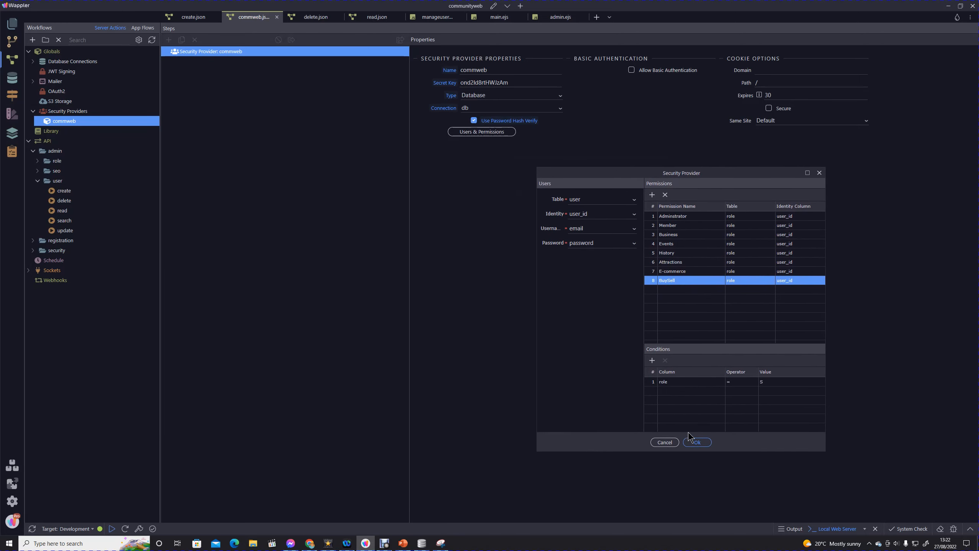
{"action": "left_click", "coordinate": [703, 444]}
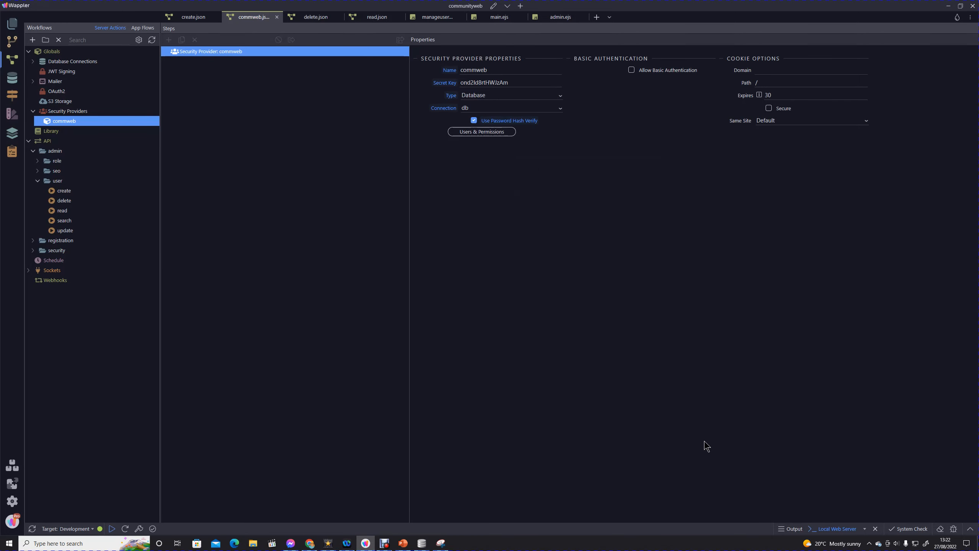
Create a new database table named authroles in the db connection.
{"action": "left_click", "coordinate": [12, 78]}
{"action": "right_click", "coordinate": [65, 72]}
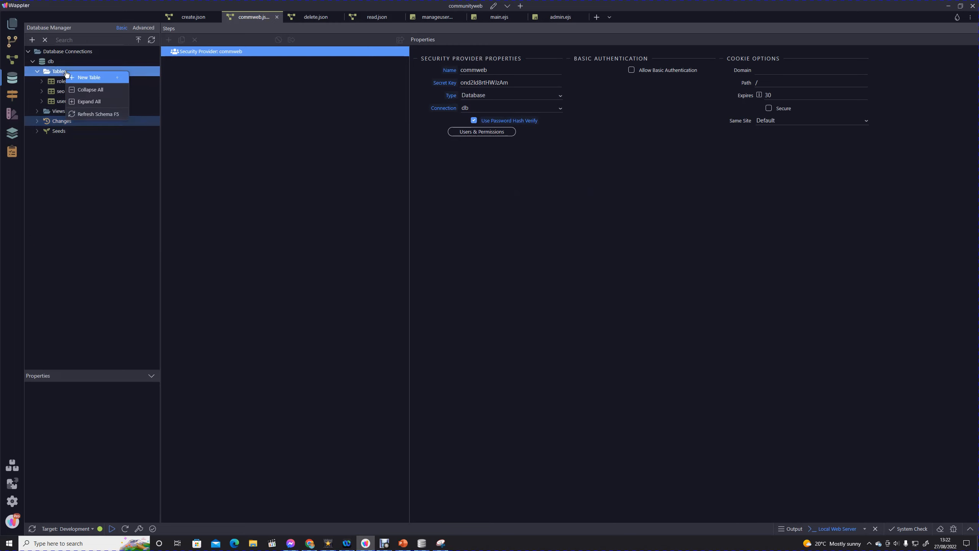
{"action": "left_click", "coordinate": [90, 78]}
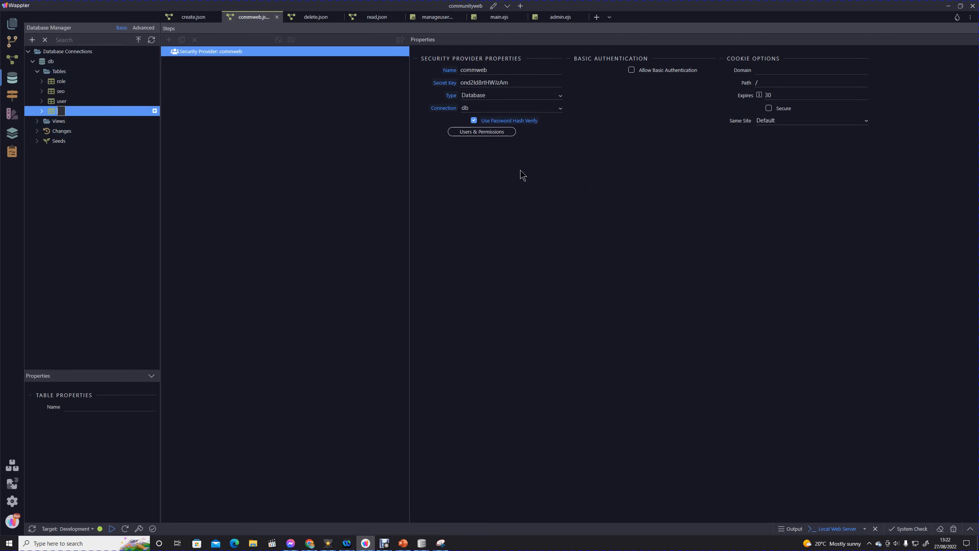
{"action": "type", "text": "authroles"}
{"action": "key", "text": "Return"}
Rename the authroles table's primary key field to authrole_id.
{"action": "left_click", "coordinate": [81, 123]}
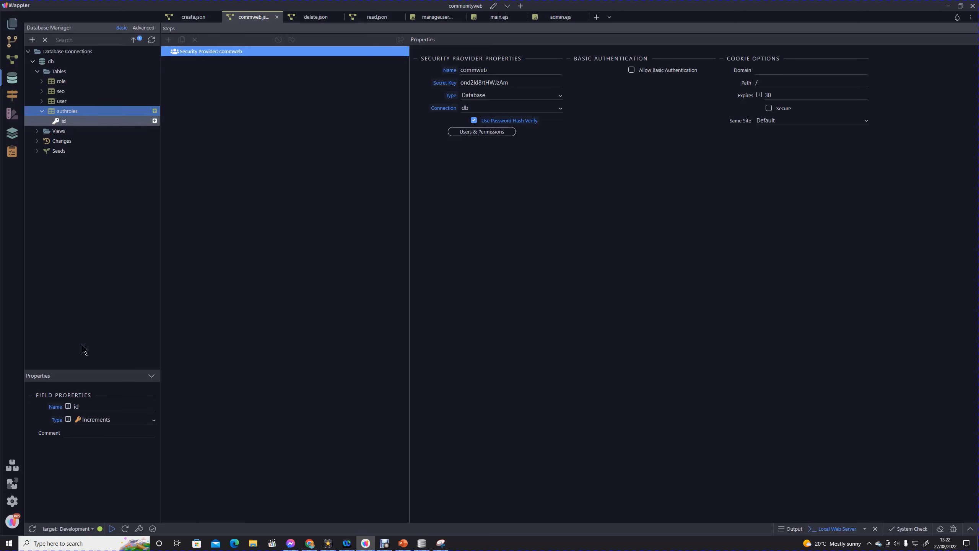
{"action": "type", "text": "a"}
{"action": "type", "text": "uthrolew"}
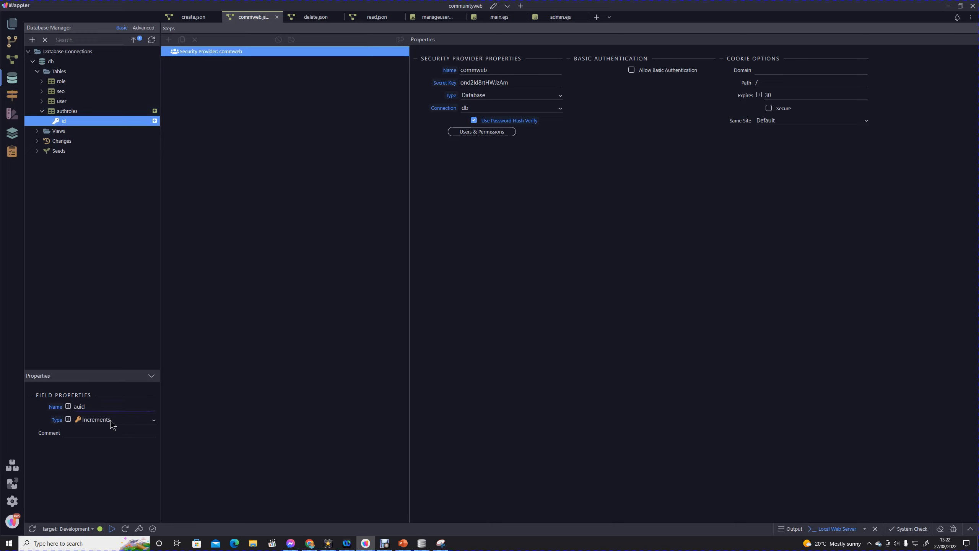
{"action": "key", "text": "BackSpace"}
{"action": "type", "text": "_"}
{"action": "type", "text": "e"}
{"action": "key", "text": "Return"}
Add two string fields named role and rolename to the authroles table.
{"action": "right_click", "coordinate": [68, 120]}
{"action": "left_click", "coordinate": [90, 125]}
{"action": "type", "text": "role"}
{"action": "key", "text": "Return"}
{"action": "type", "text": "rolename"}
{"action": "key", "text": "Return"}
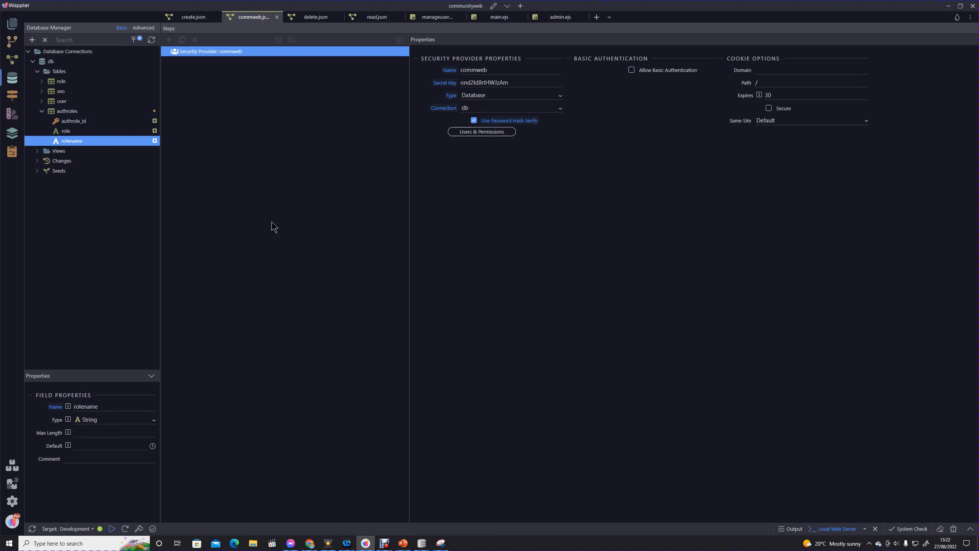
Apply the pending database changes with the description "add roles".
{"action": "left_click", "coordinate": [133, 38]}
{"action": "type", "text": "add roles"}
{"action": "key", "text": "Return"}
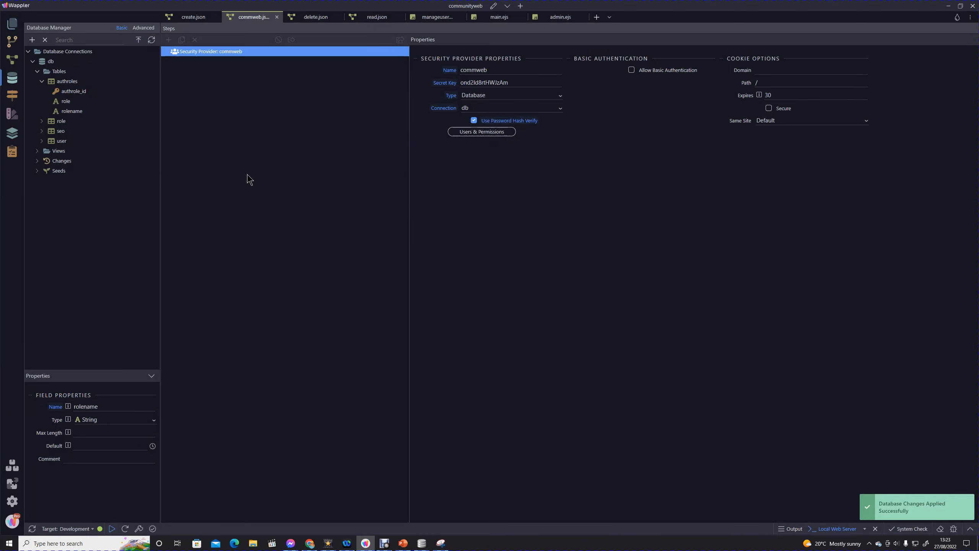
Open the authroles table's data for editing and add a record with role A and rolename Administrator.
{"action": "left_click", "coordinate": [69, 82]}
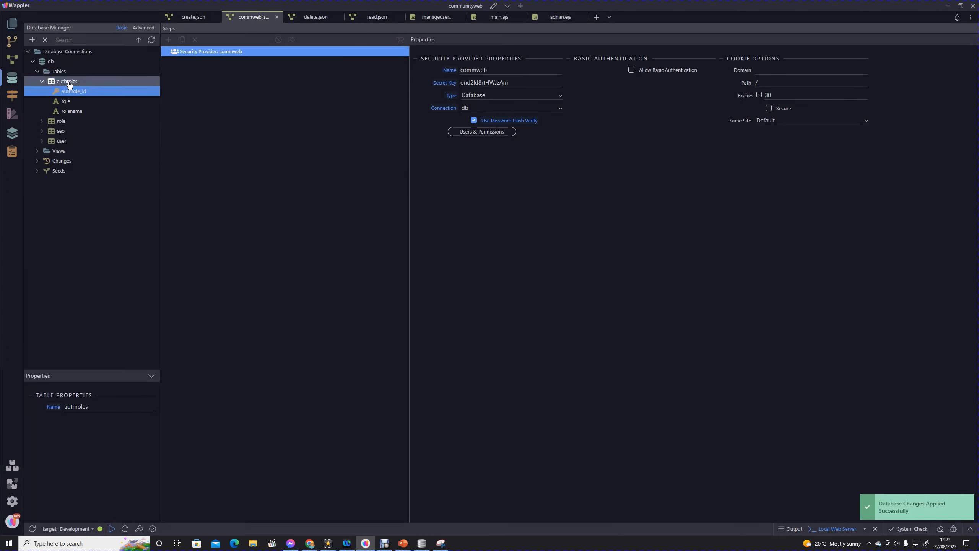
{"action": "right_click", "coordinate": [70, 83]}
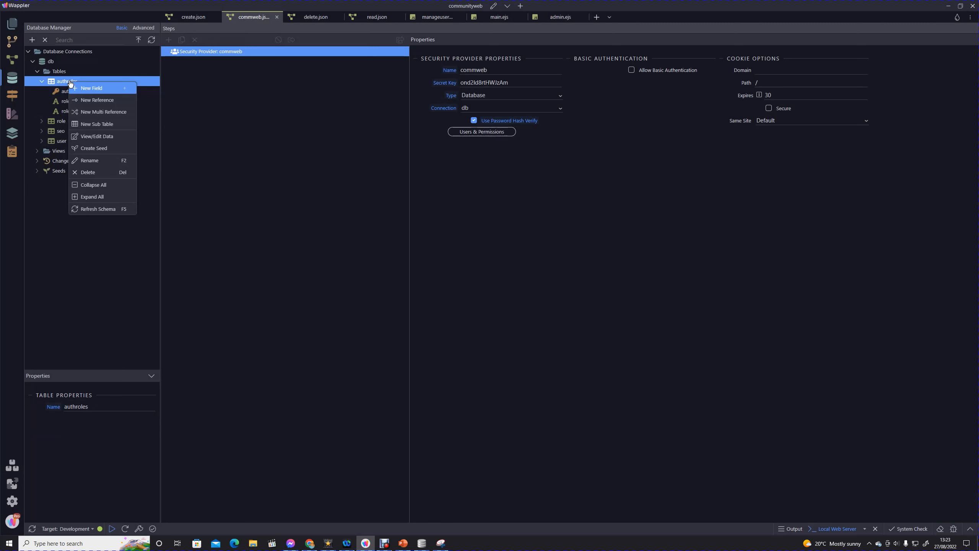
{"action": "left_click", "coordinate": [104, 137]}
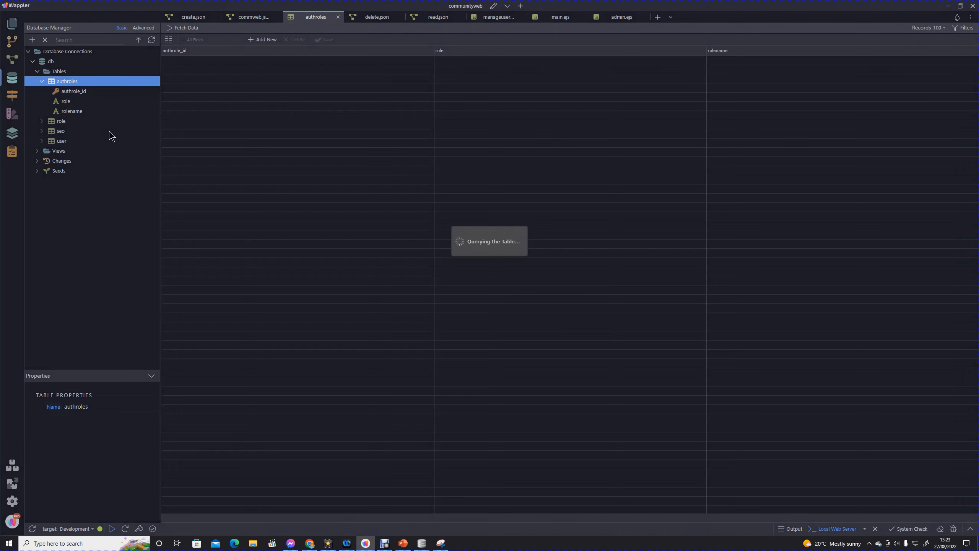
{"action": "left_click", "coordinate": [268, 39]}
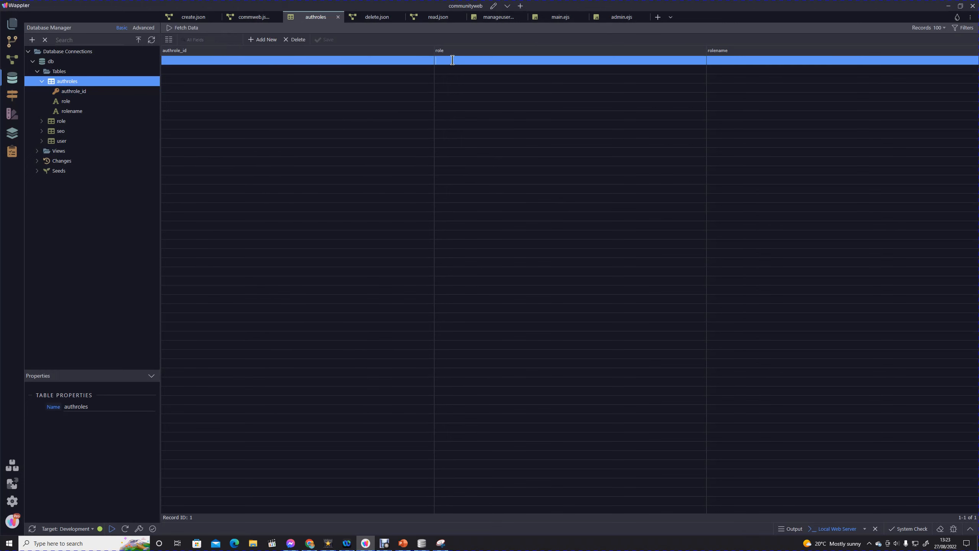
{"action": "left_click", "coordinate": [452, 60]}
{"action": "type", "text": "A"}
{"action": "left_click", "coordinate": [747, 60]}
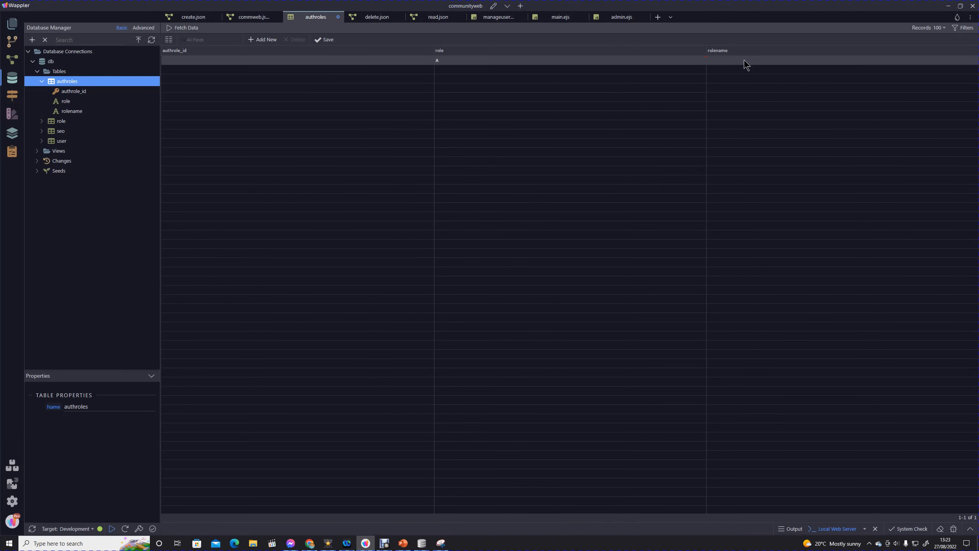
{"action": "type", "text": "Adfmi"}
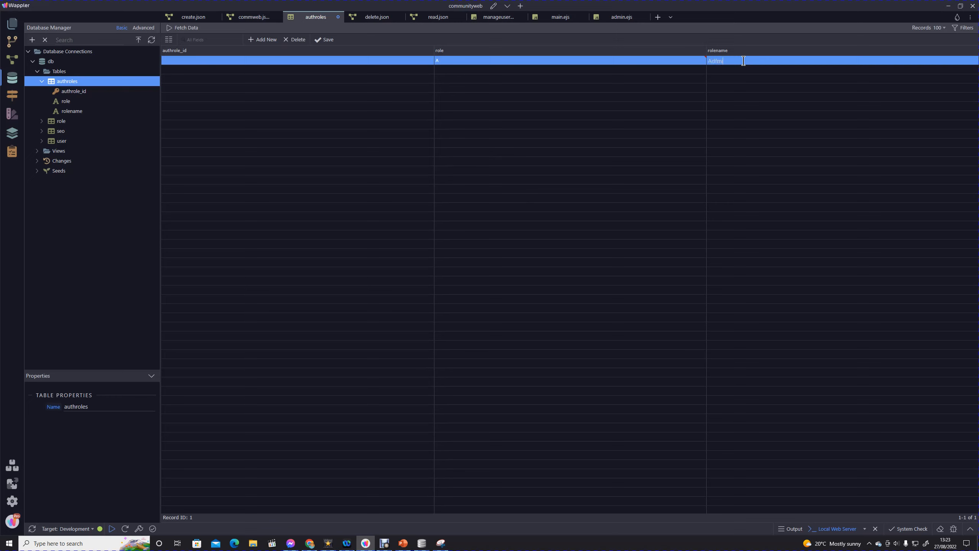
{"action": "type", "text": "nsitrati"}
{"action": "type", "text": "r"}
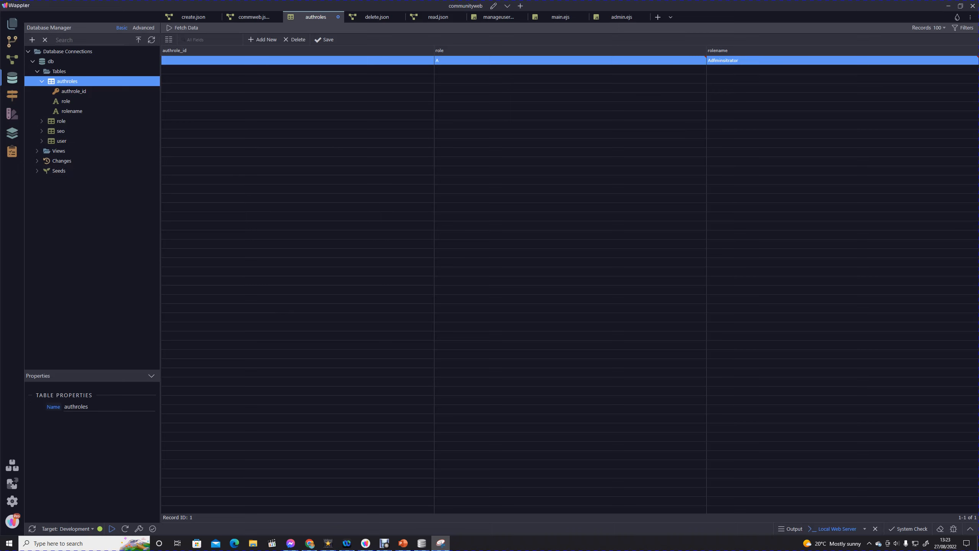
Add a record with role M and rolename Member, and correct the first record's rolename spelling to Administrator.
{"action": "left_click", "coordinate": [495, 73]}
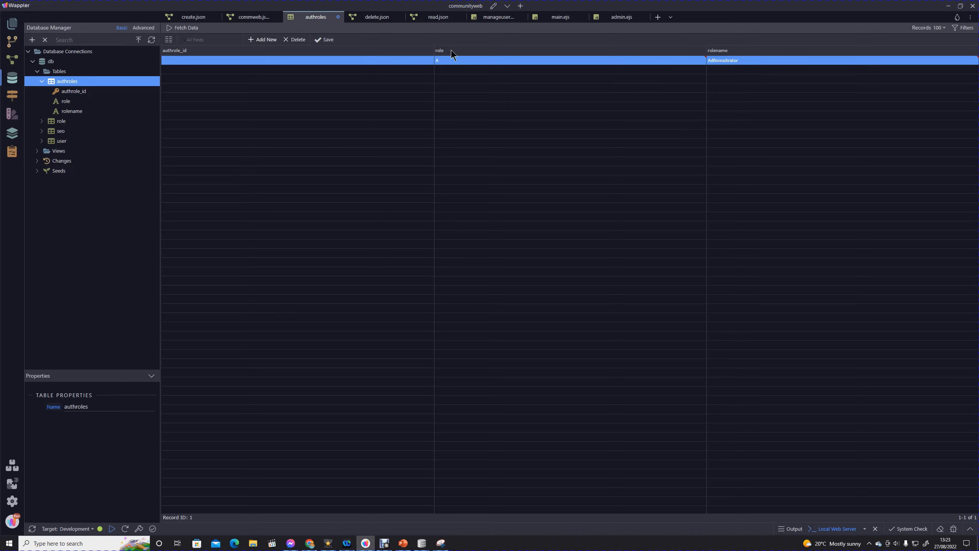
{"action": "left_click", "coordinate": [710, 59]}
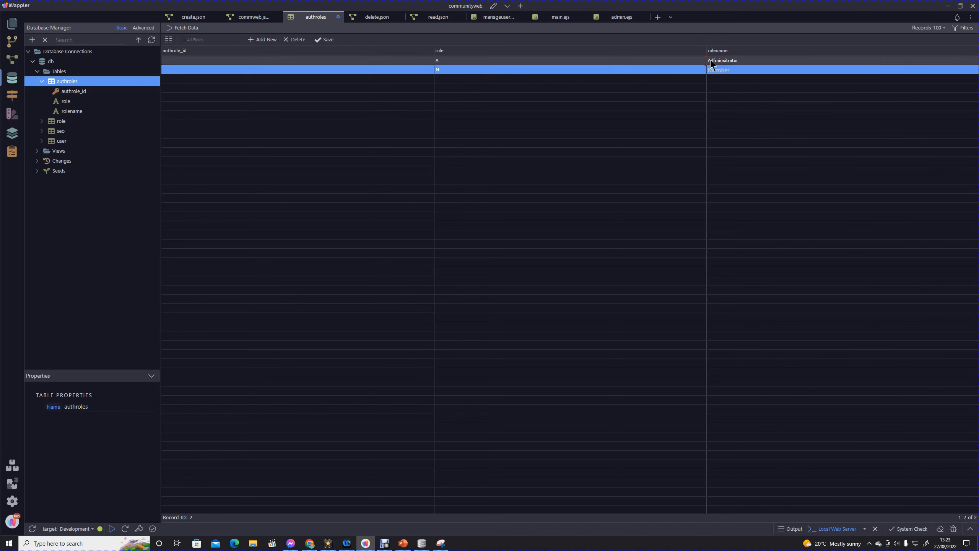
{"action": "double_click", "coordinate": [710, 60]}
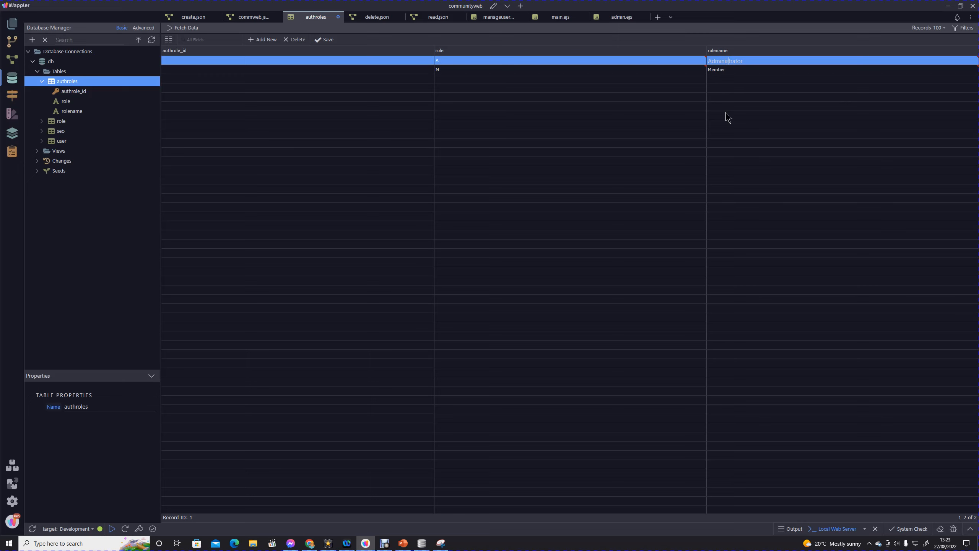
{"action": "key", "text": "Return"}
Save the role records entered in the authroles table.
{"action": "key", "text": "alt+Tab"}
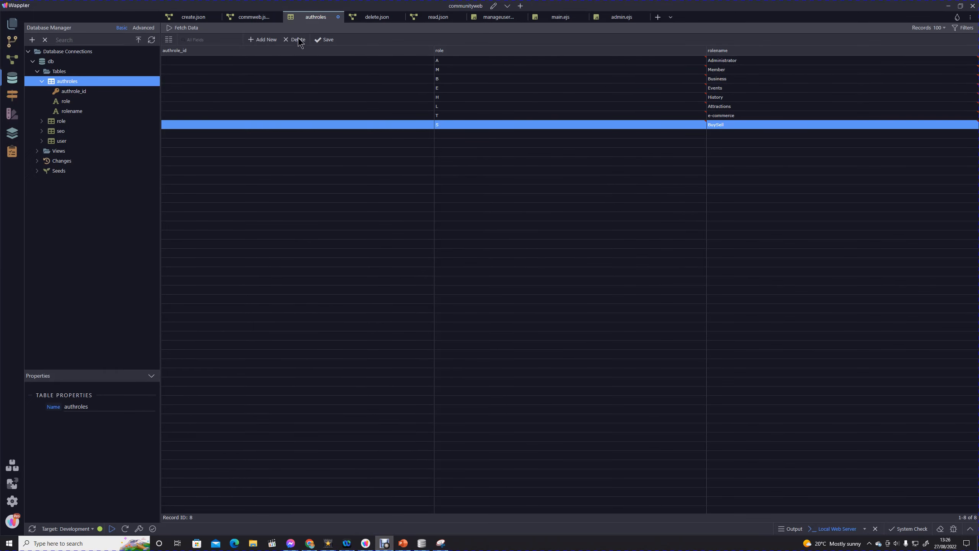
{"action": "left_click", "coordinate": [325, 39]}
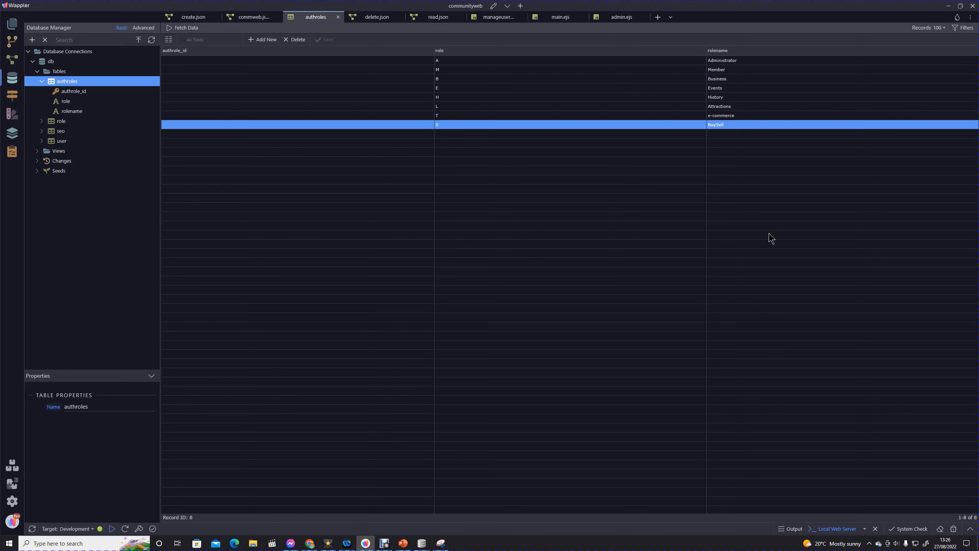